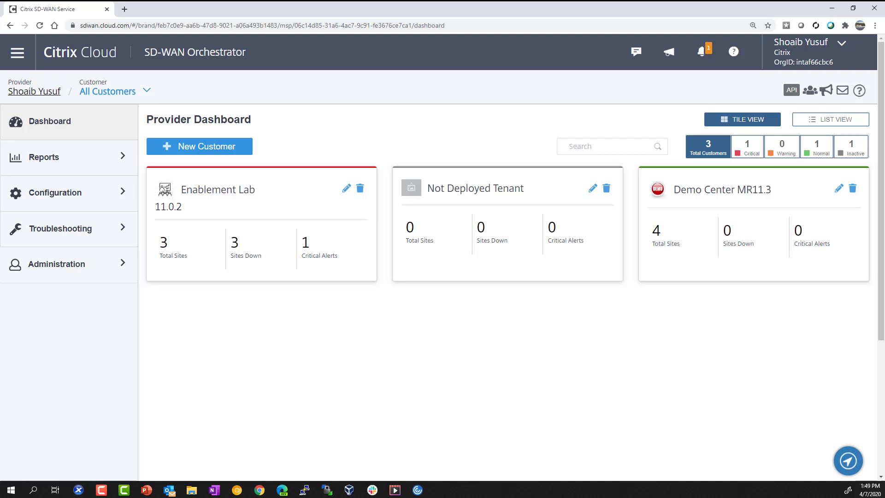
Step: Review the Customer dropdown list and dismiss it, keeping all customers selected
click(147, 91)
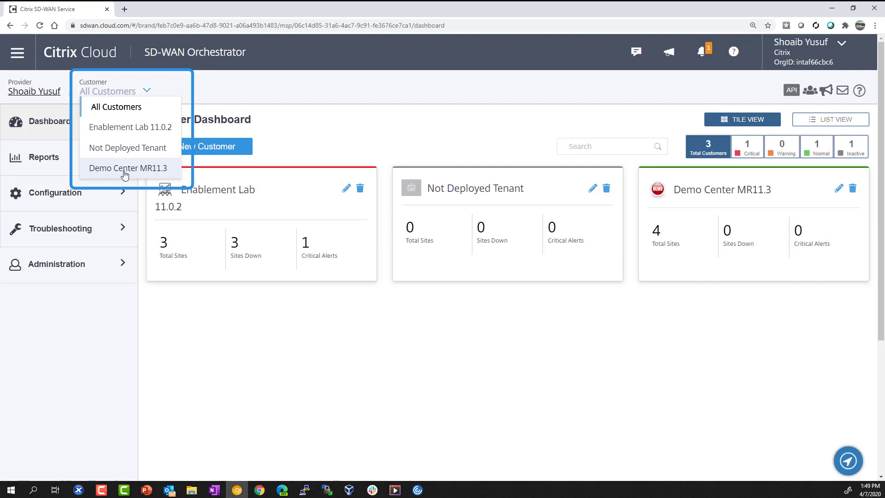
click(310, 365)
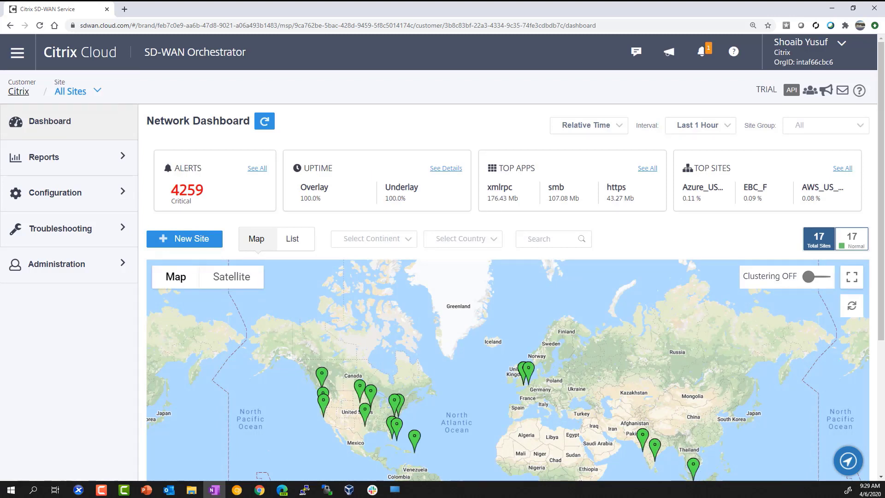
Step: Expand Configuration in the sidebar and open the Network Config Home page
click(56, 192)
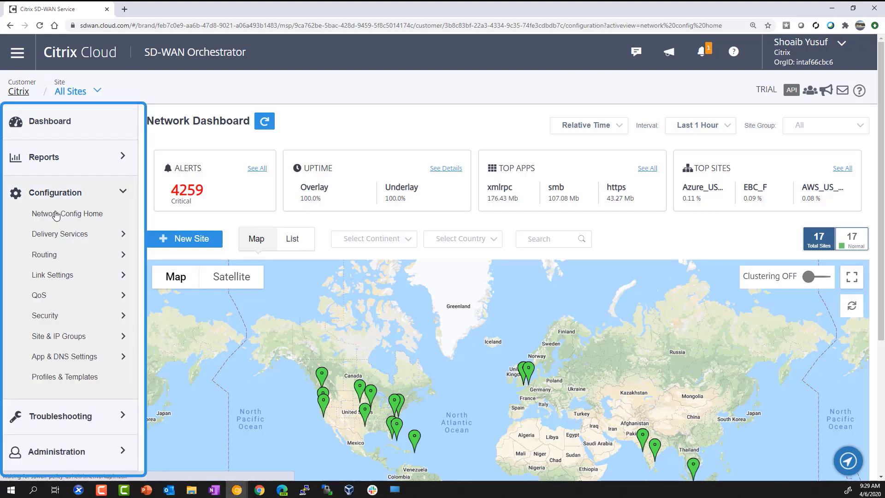
click(55, 213)
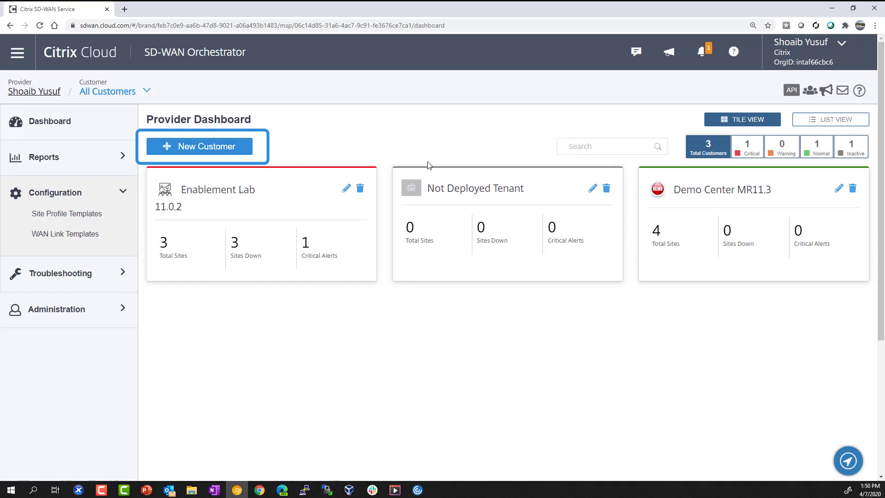
click(669, 195)
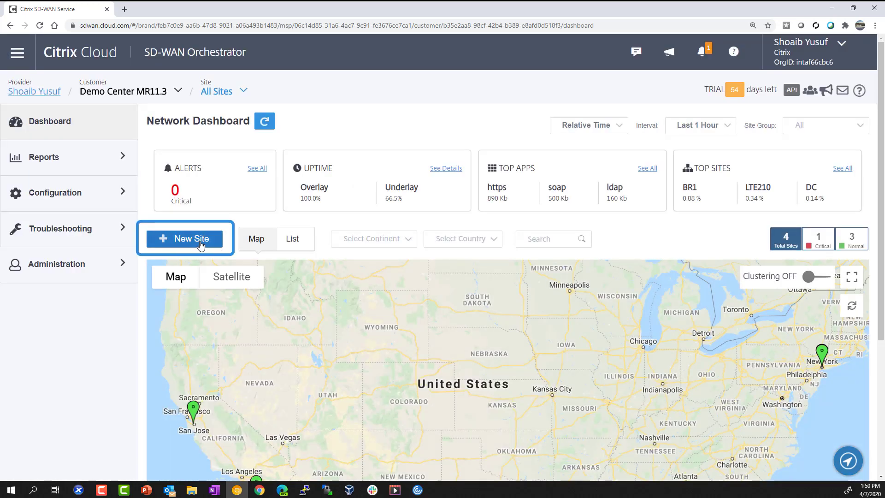
click(35, 91)
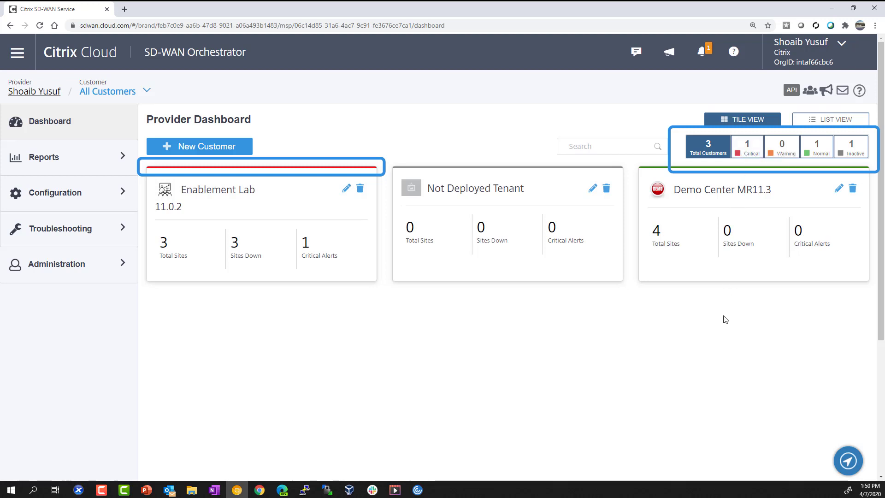
Step: Switch customers to list view, search for 'Demo', and keep the scope on All Customers
click(833, 120)
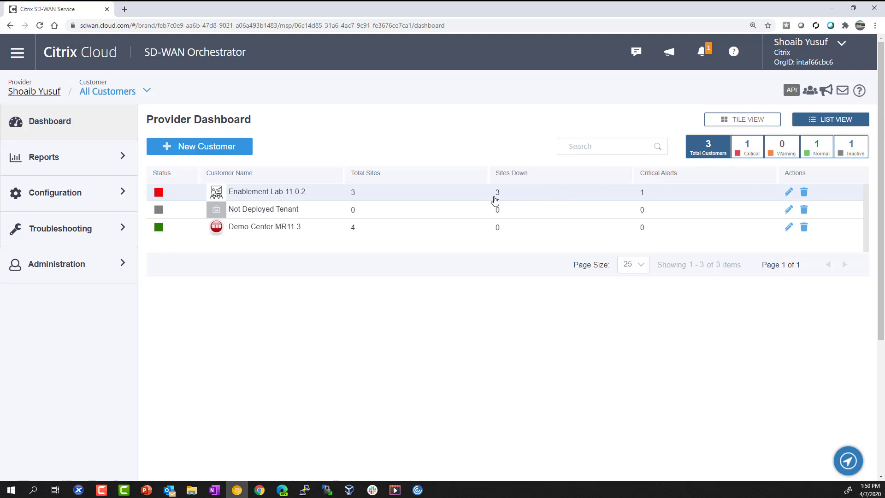
click(583, 150)
text(Demo)
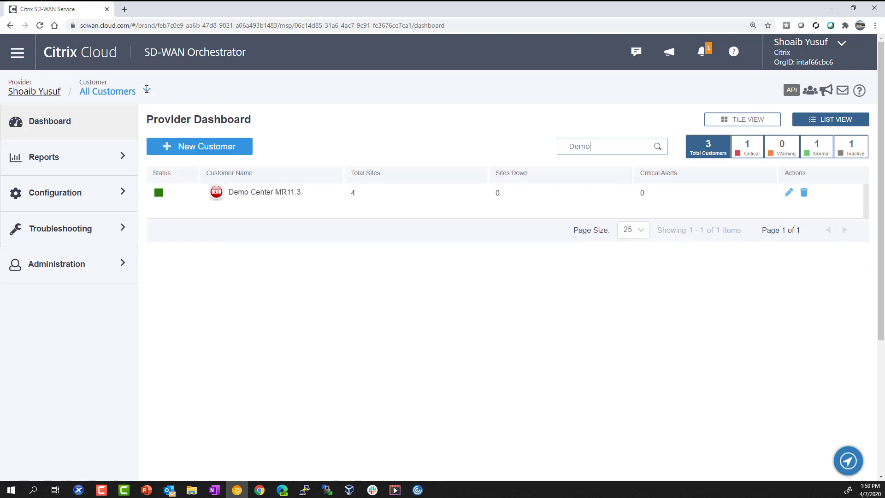
click(146, 90)
click(115, 107)
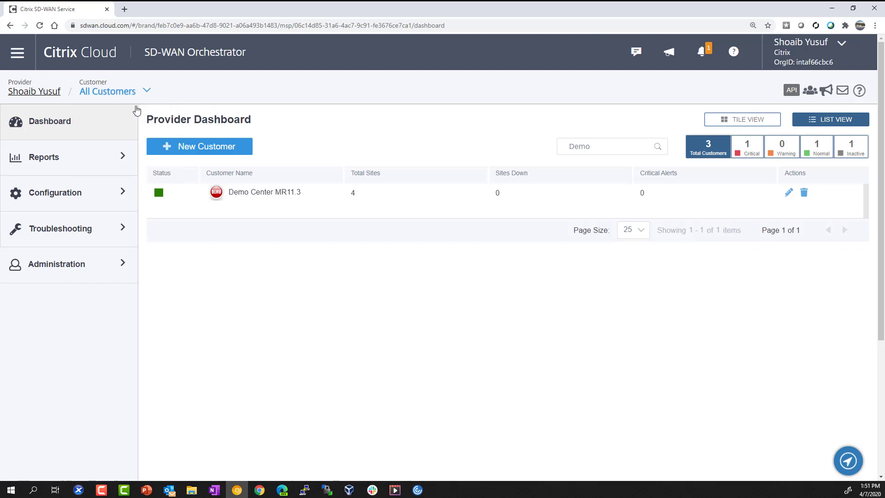
Step: Open the Provider Alerts report, checking the customer list without changing scope
click(62, 161)
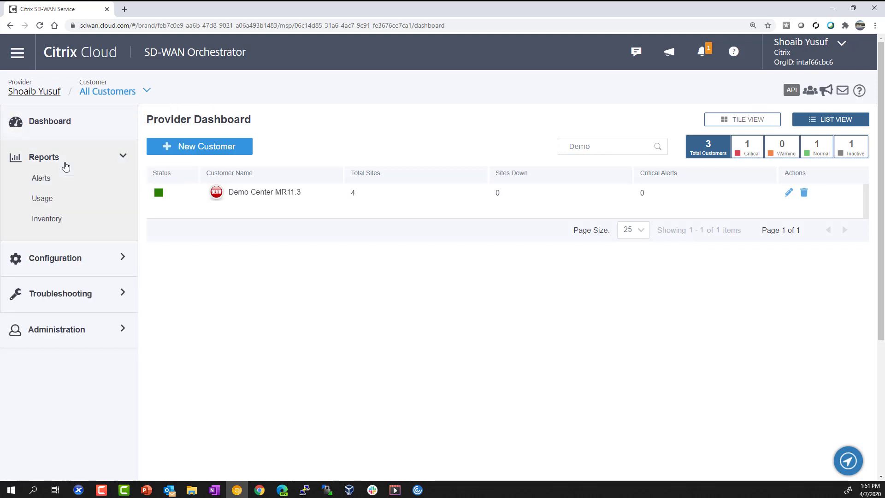
click(42, 179)
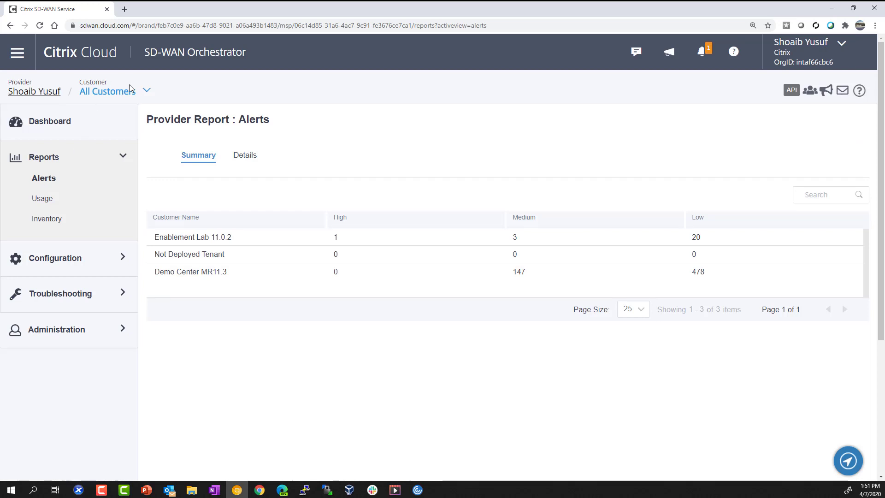
click(147, 91)
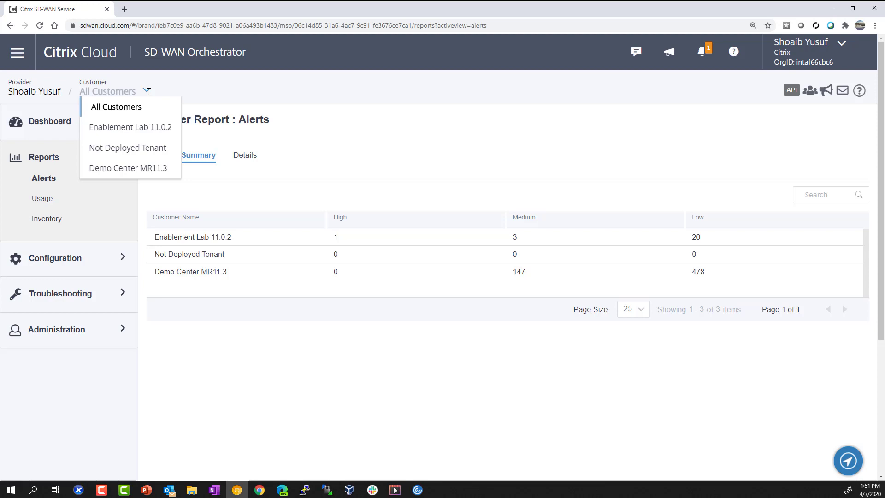
click(302, 167)
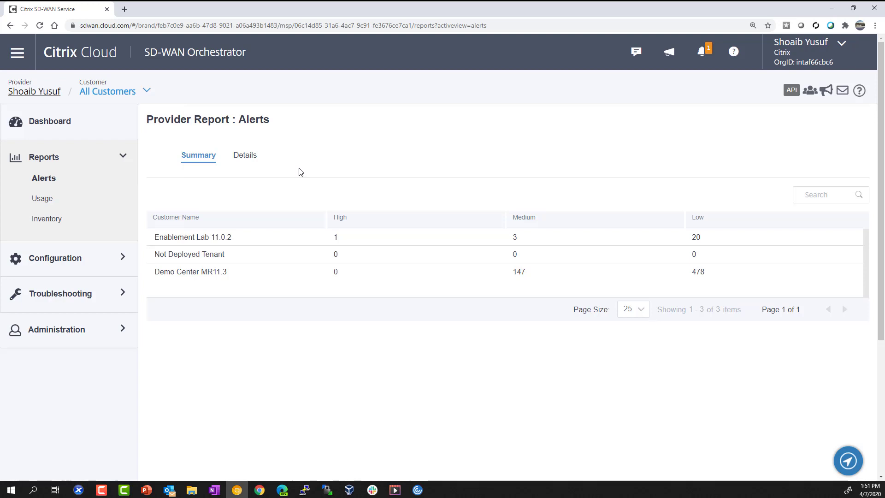
Step: View the alert details filtered to HIGH severity, then open the Provider Usage report
click(243, 156)
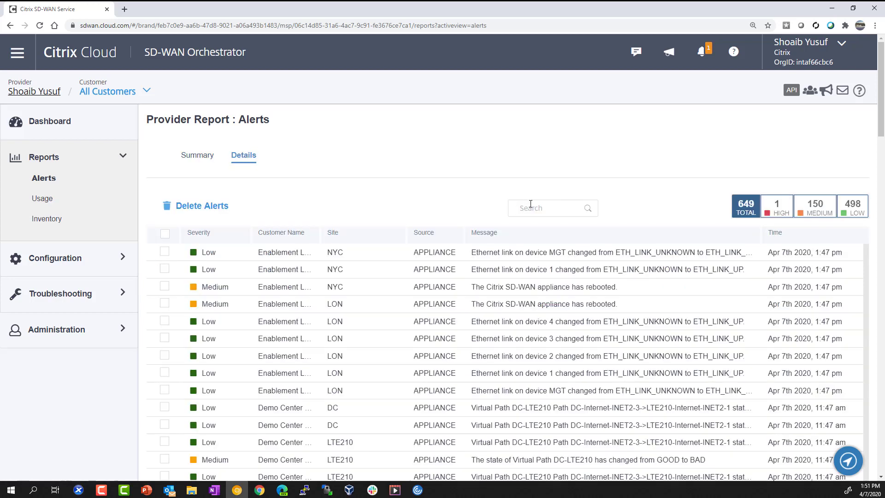
click(776, 206)
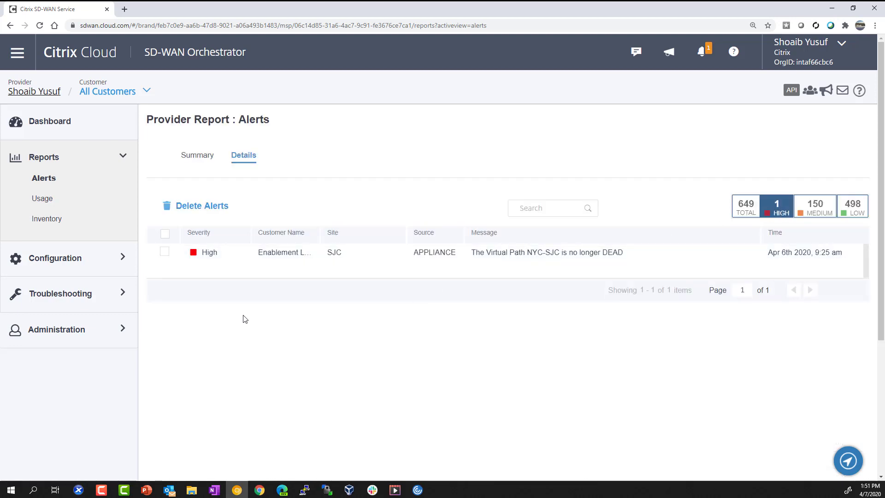
click(44, 199)
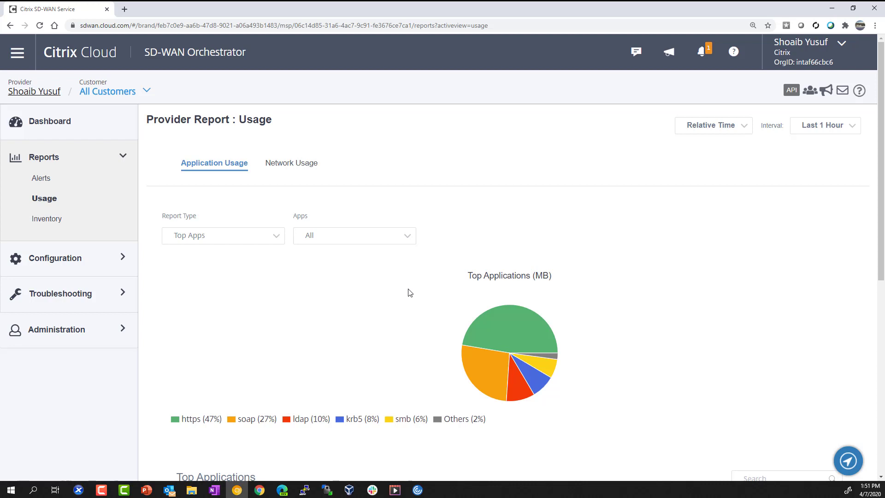
scroll(408, 292, down, 2)
scroll(408, 292, down, 3)
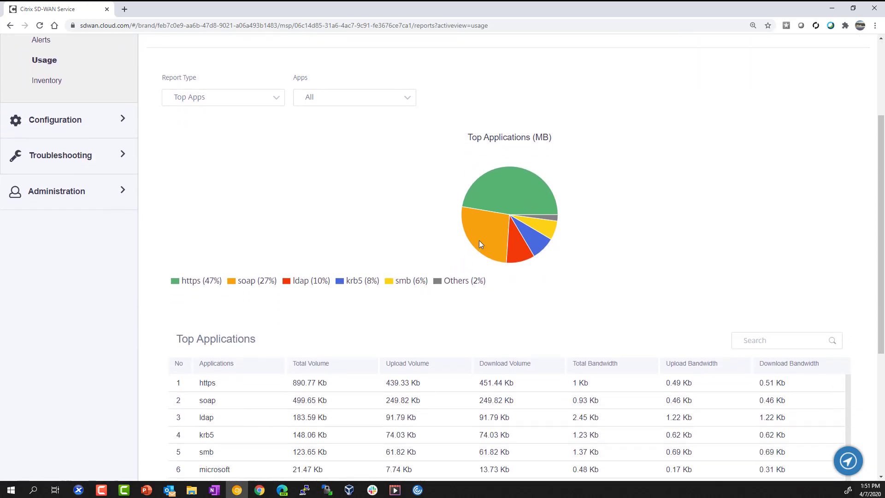
scroll(525, 303, down, 2)
scroll(525, 303, down, 1)
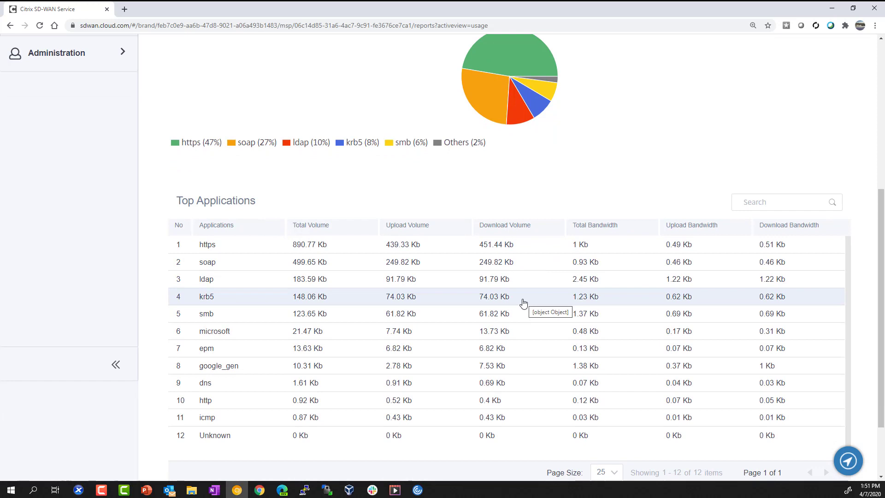
scroll(524, 303, up, 5)
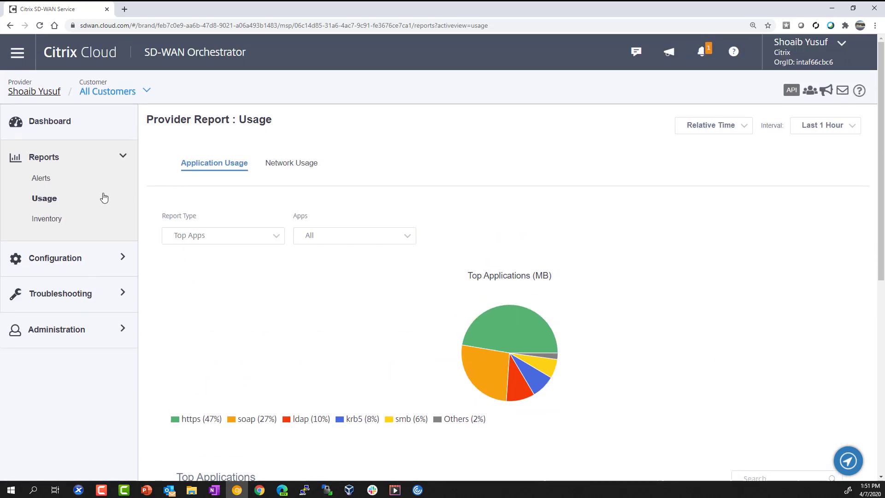
Step: Open the Provider Inventory report from the Reports menu
click(44, 220)
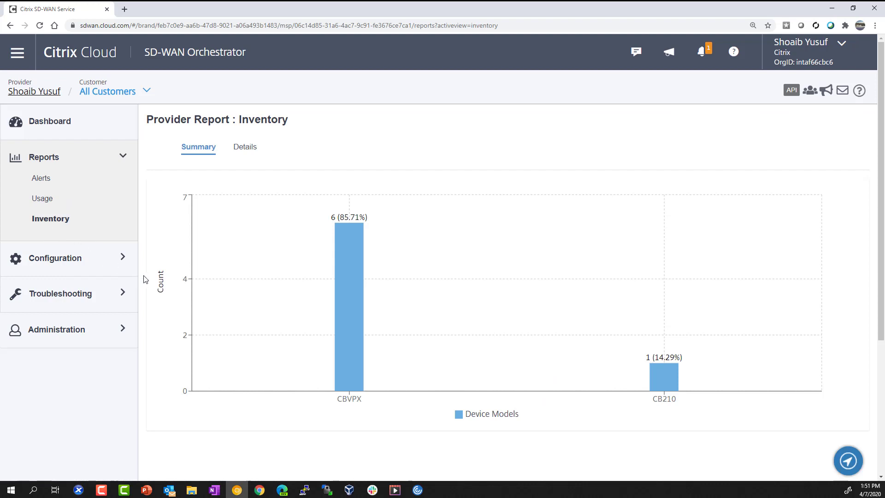
Step: Show the per-device inventory Details table and start a search in it
click(244, 146)
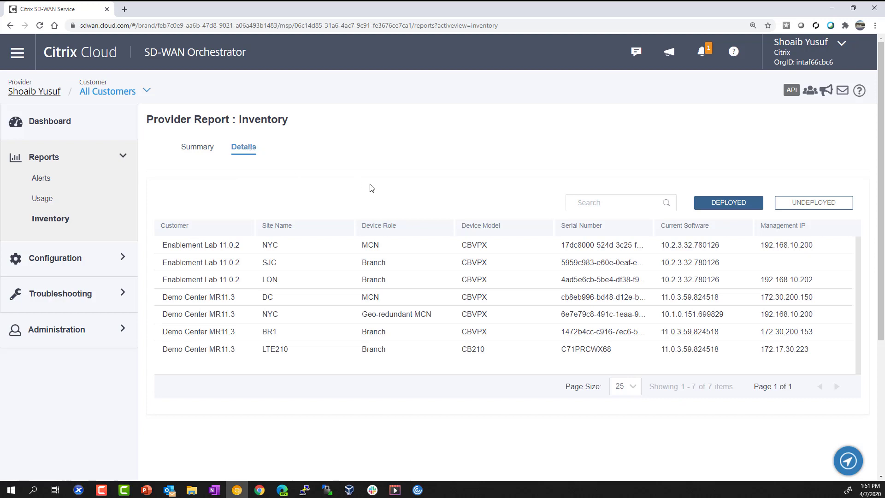
click(600, 201)
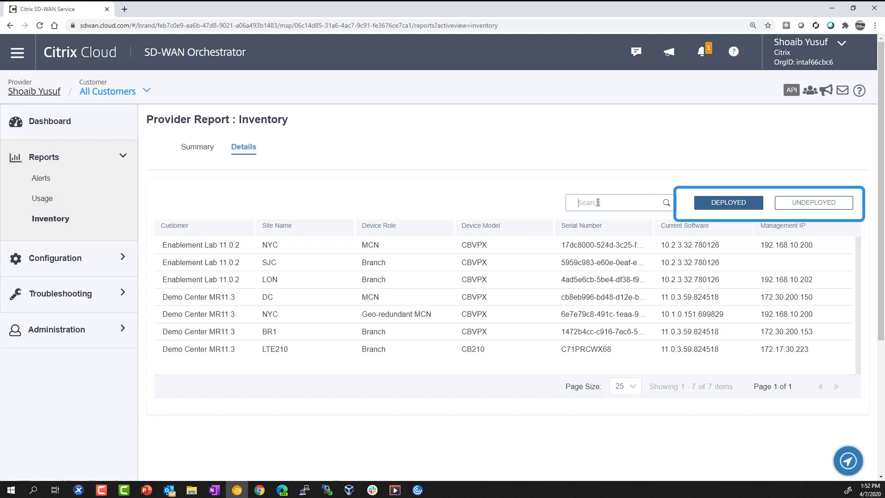
click(91, 263)
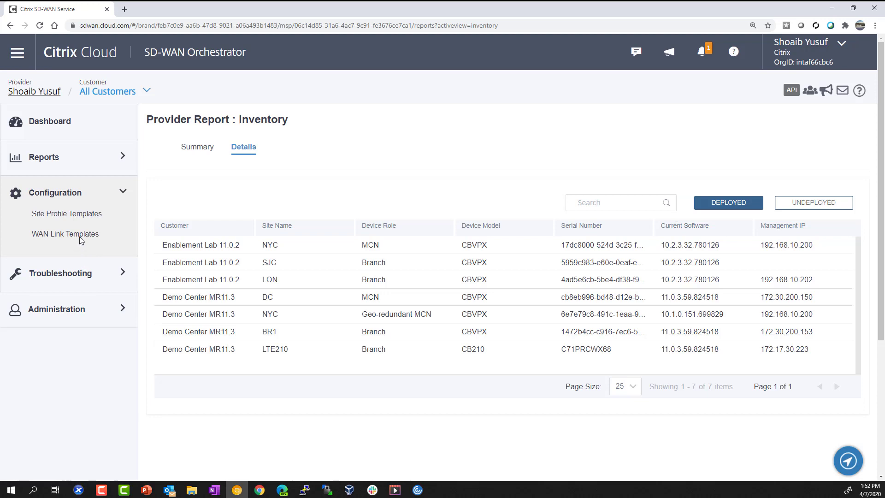
Step: Open the Branch-Edge site profile template, page through Interfaces and WAN Links, then cancel
click(78, 215)
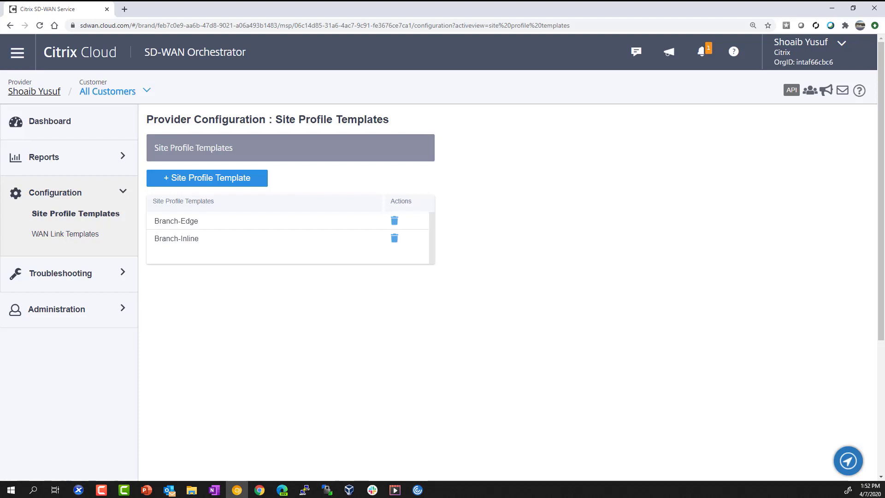
scroll(311, 215, down, 1)
click(221, 181)
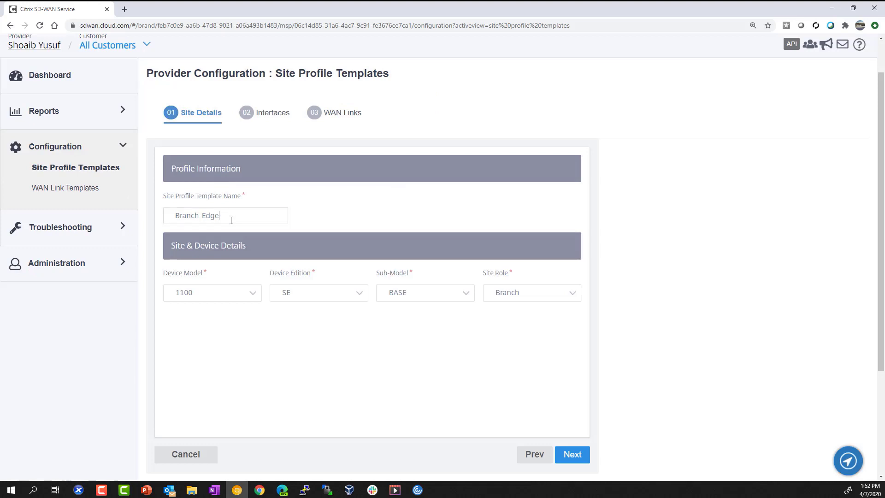
text(2)
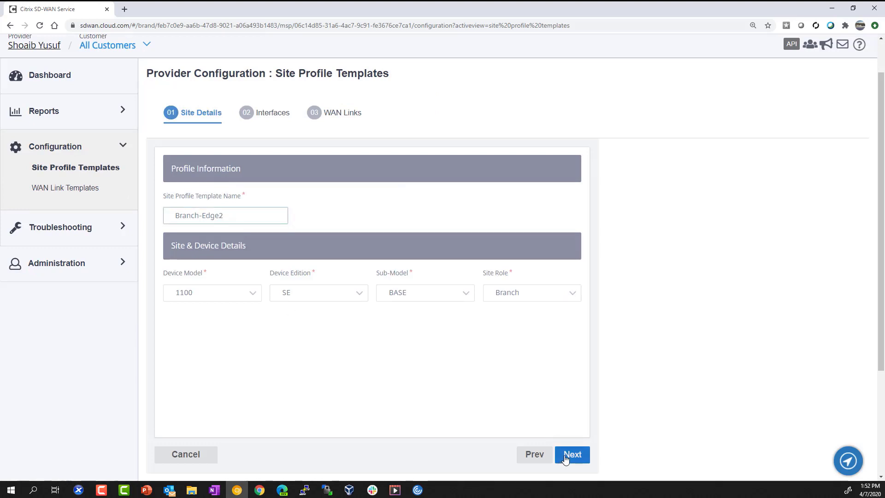
click(571, 454)
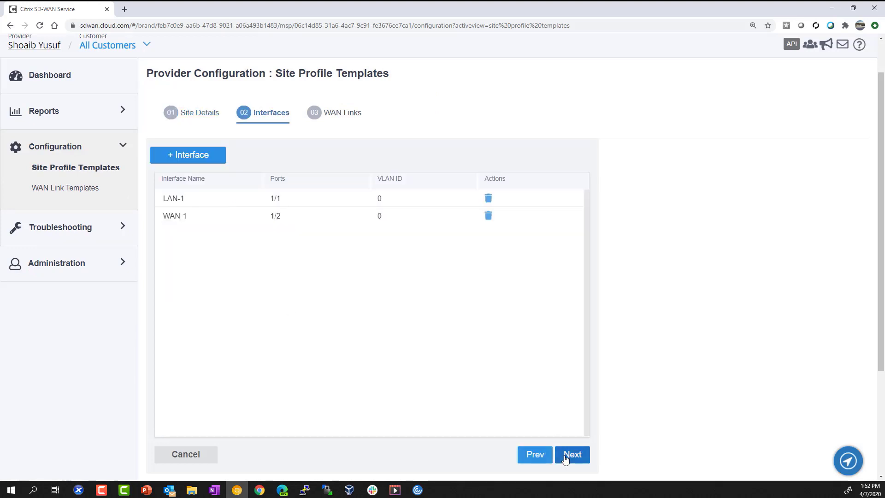
click(572, 454)
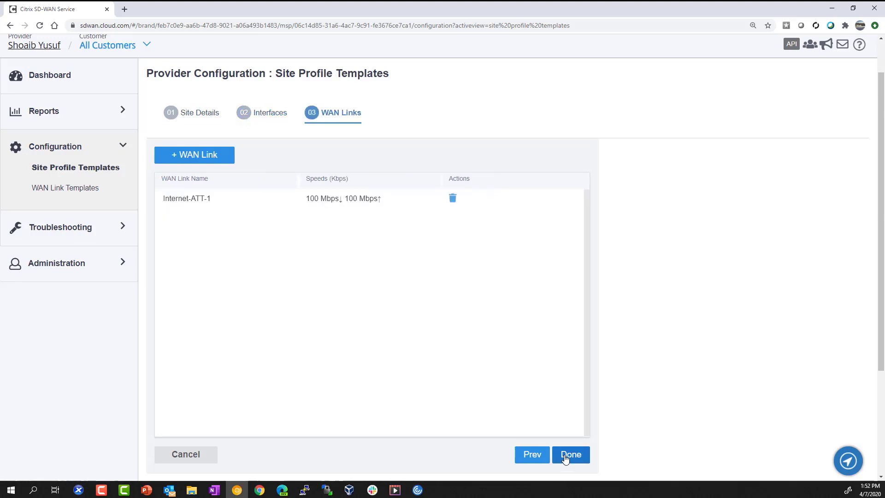
click(186, 454)
click(61, 226)
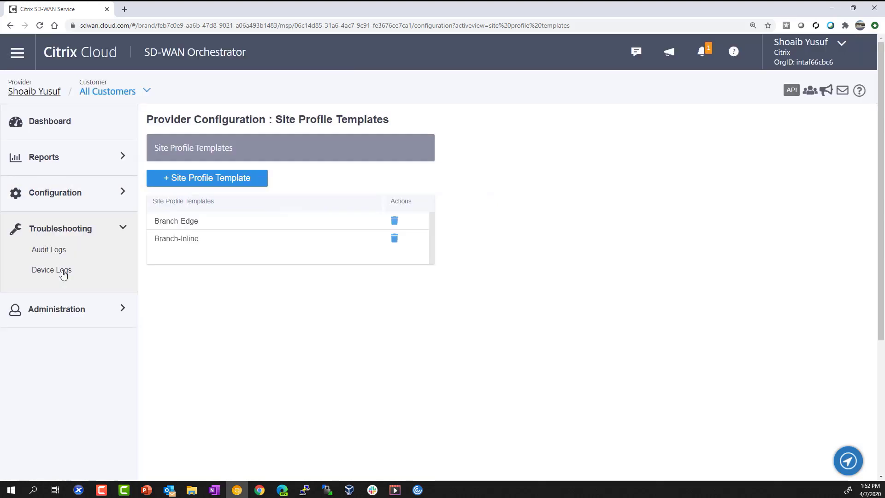
Step: View audit logs, then Demo Center MR11.3 site BR1 device logs, then User Settings
click(46, 249)
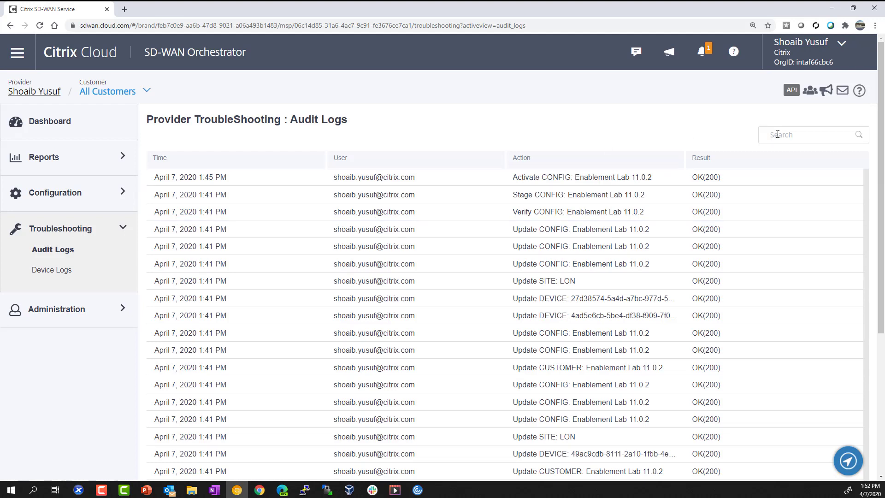
click(50, 269)
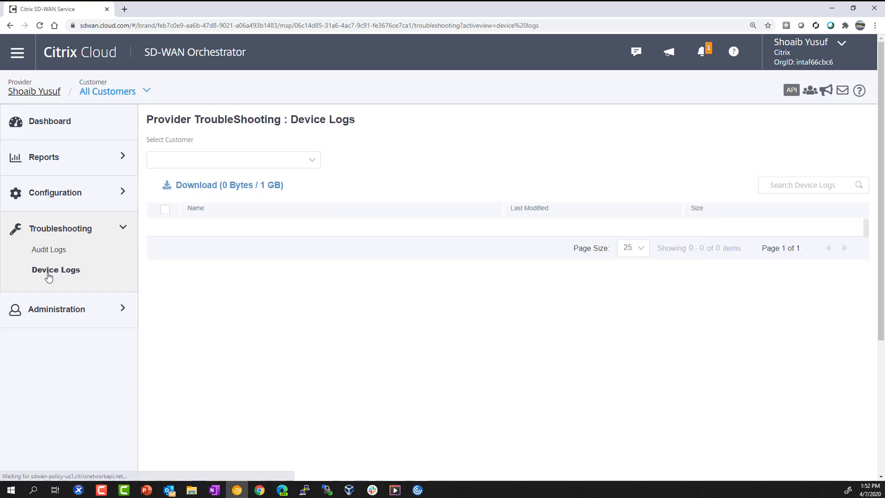
click(310, 163)
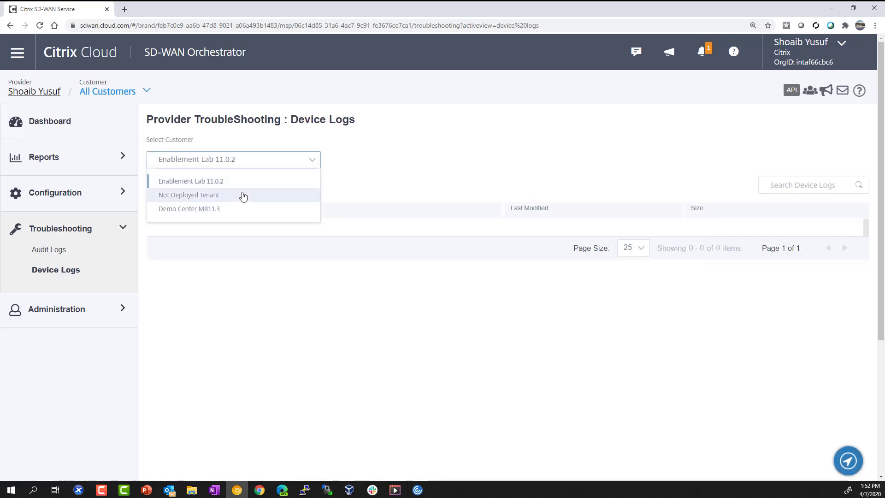
click(187, 209)
click(415, 159)
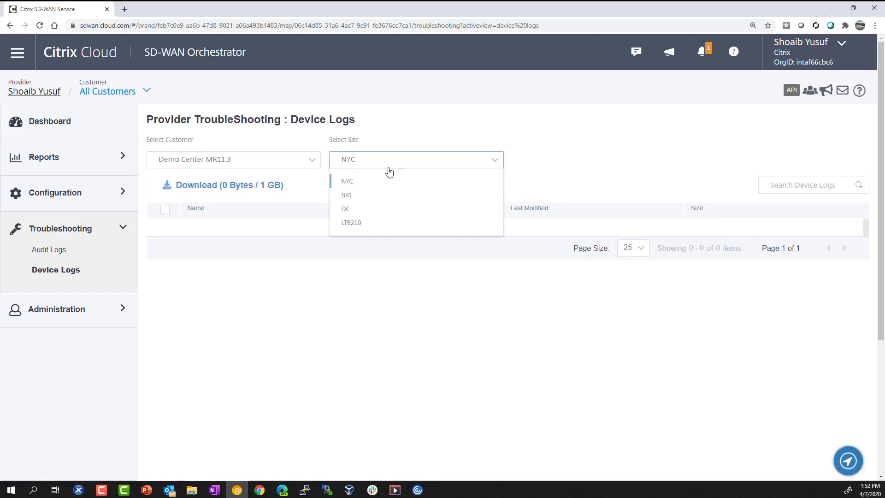
click(346, 195)
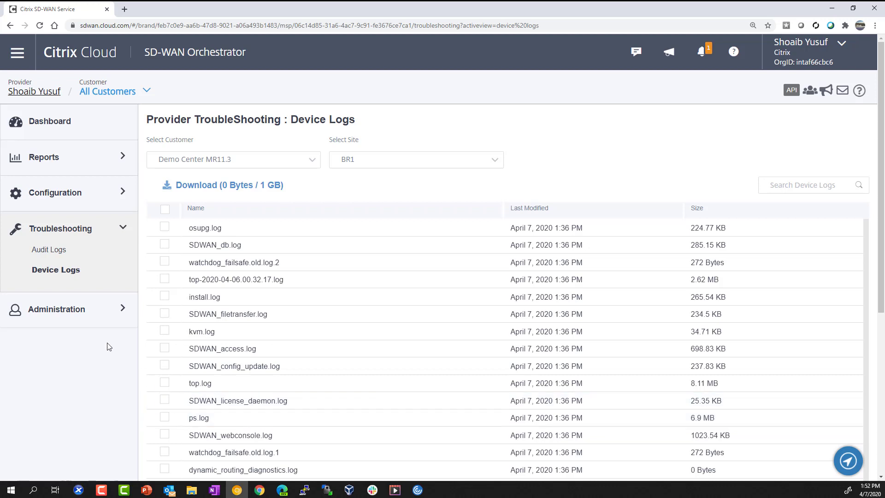
click(69, 314)
click(57, 286)
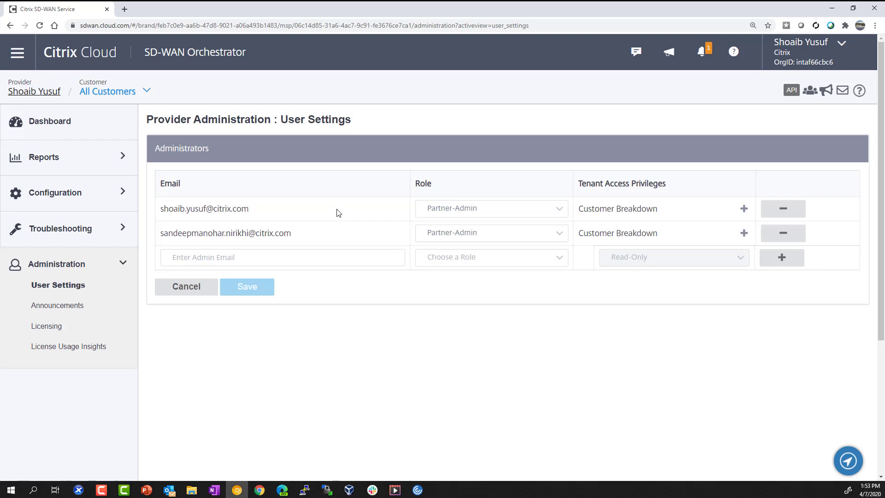
Step: Expand the first admin's Customer Breakdown privileges, then open the Announcements page
click(745, 209)
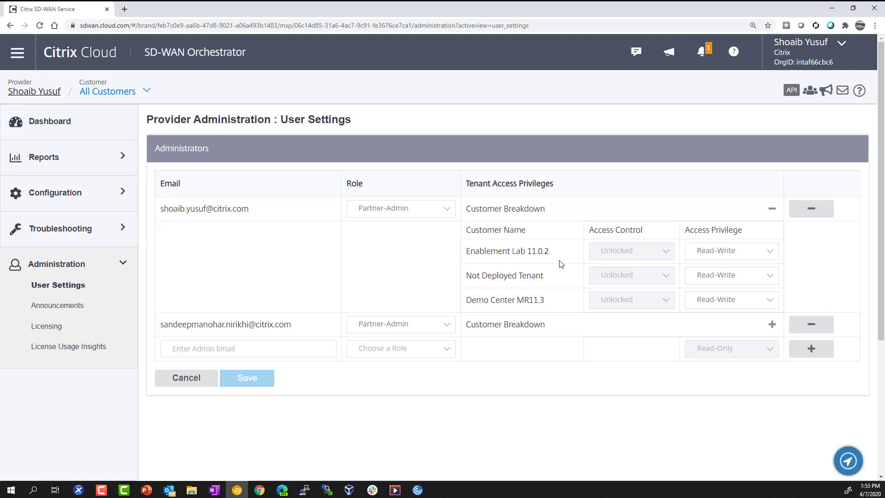
click(70, 308)
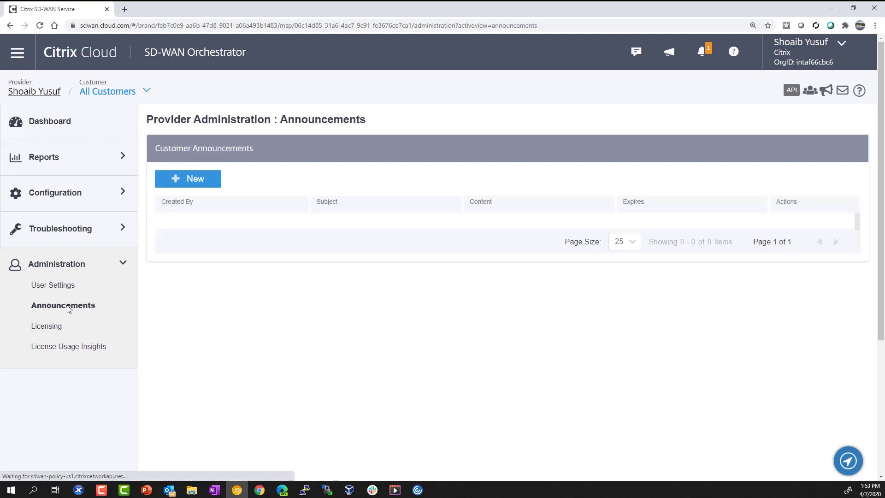
click(199, 182)
click(293, 161)
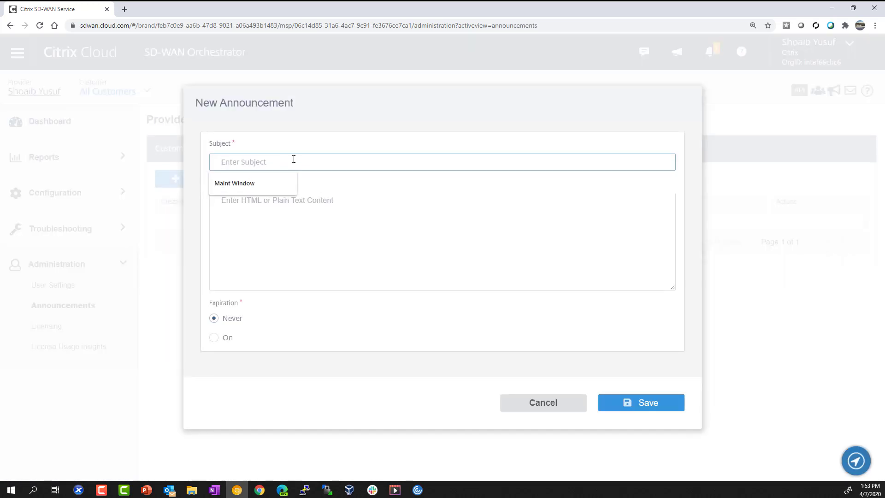
text(Main)
text(t Window)
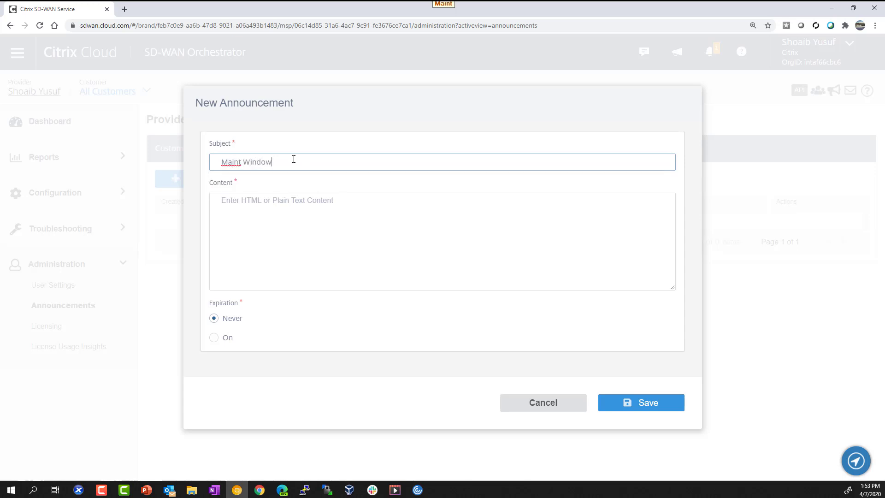
click(274, 215)
text(So)
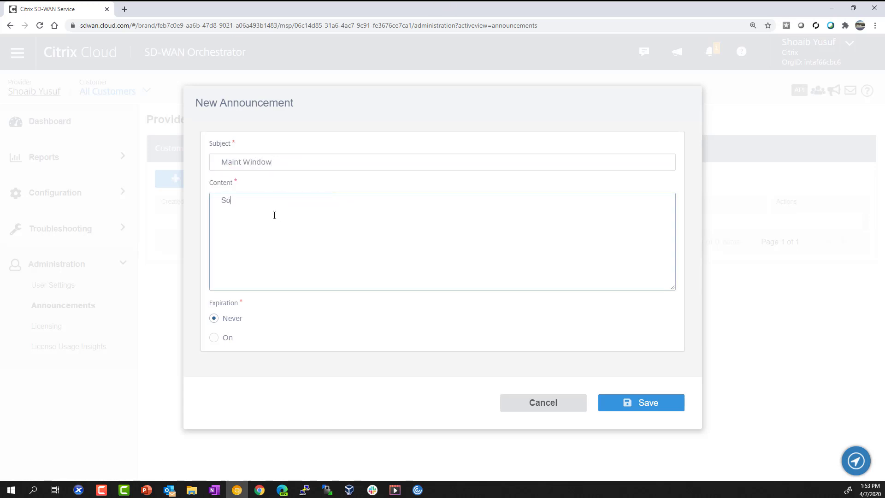
text(ftware Up)
text(grade)
click(539, 402)
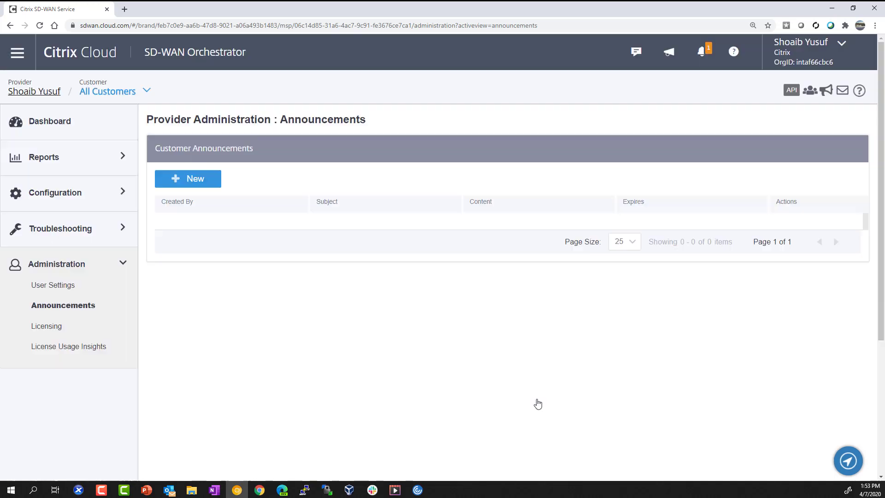
Step: Read the New Enhancements message from Messages and close it
click(825, 90)
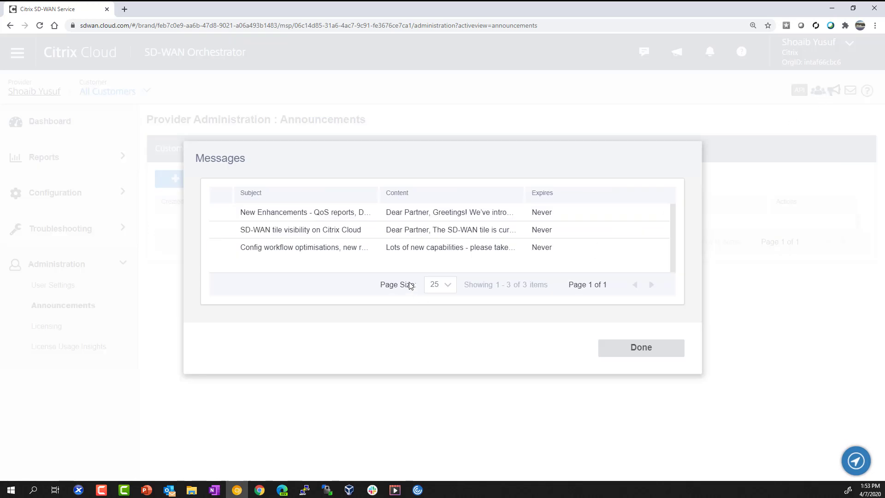
click(308, 215)
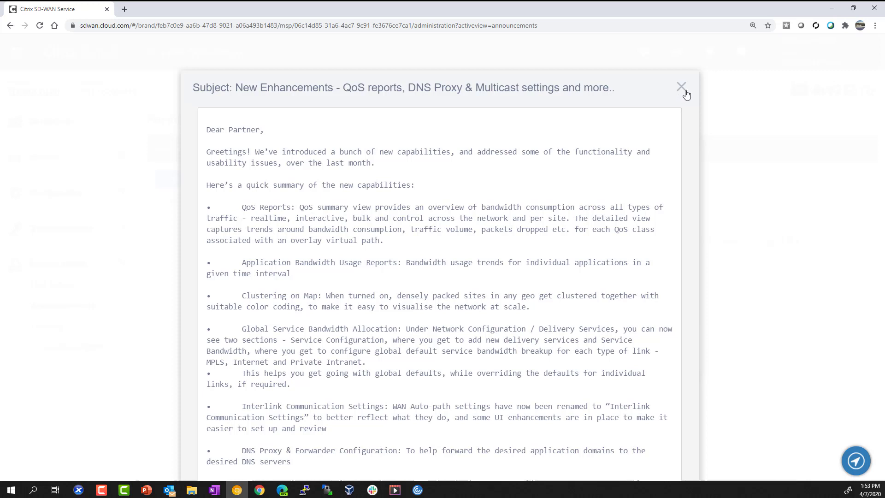
click(683, 90)
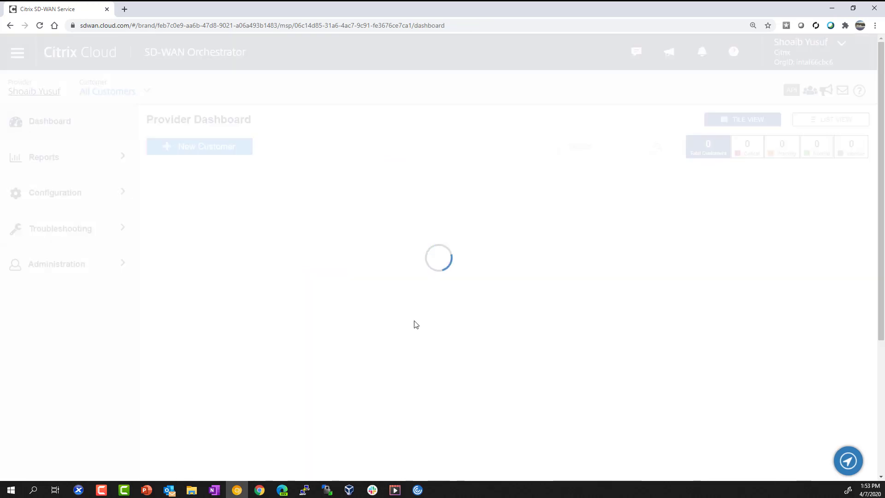